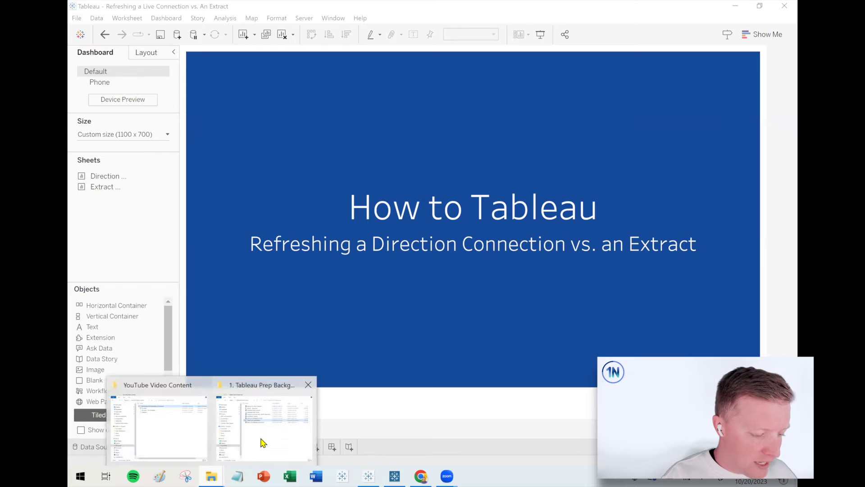
# - Glance at the source Excel folder, then view the Direction Connection and Extract Connection sheets
pyautogui.click(262, 442)
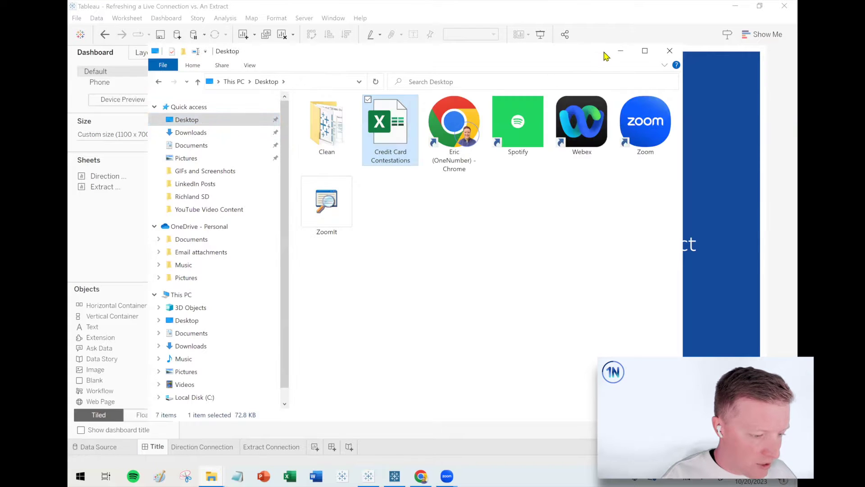
pyautogui.click(621, 51)
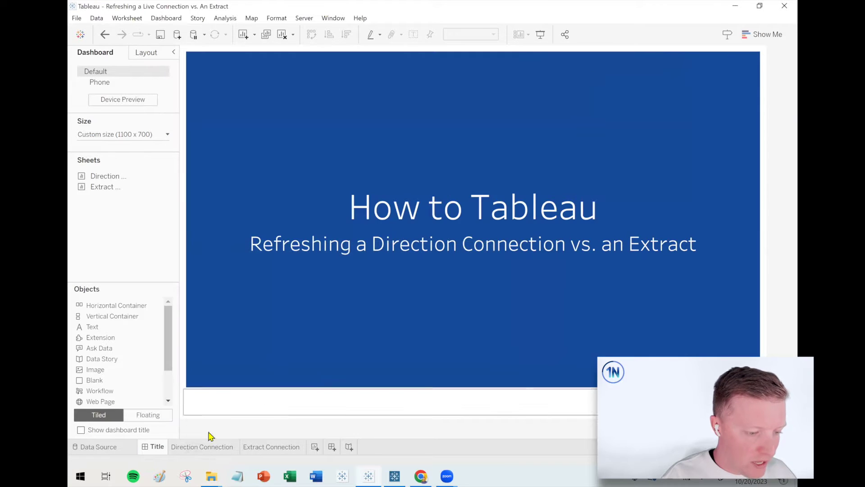
pyautogui.moveTo(197, 449)
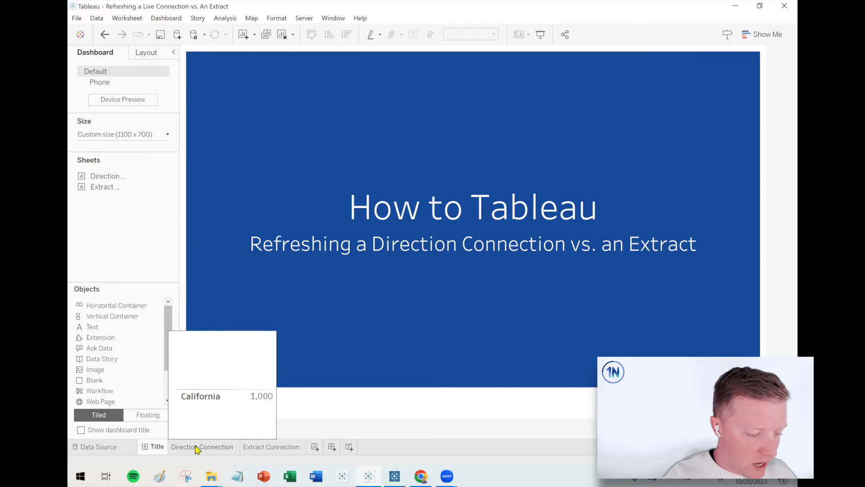
pyautogui.click(197, 447)
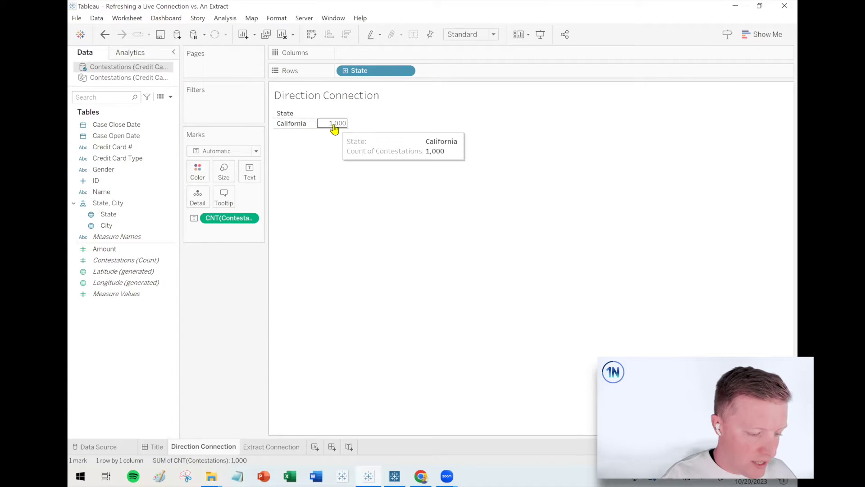
pyautogui.click(271, 447)
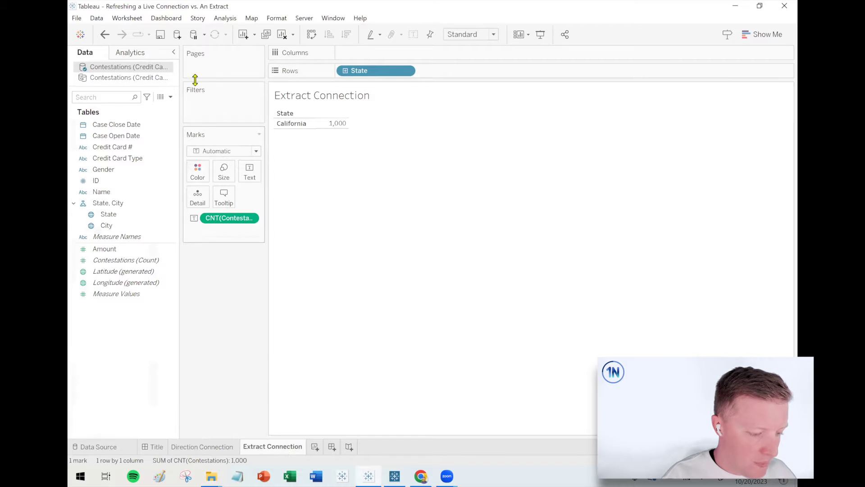
# - Inspect the extract options of both Contestations data sources without changing them
pyautogui.moveTo(179, 79); pyautogui.dragTo(219, 84)
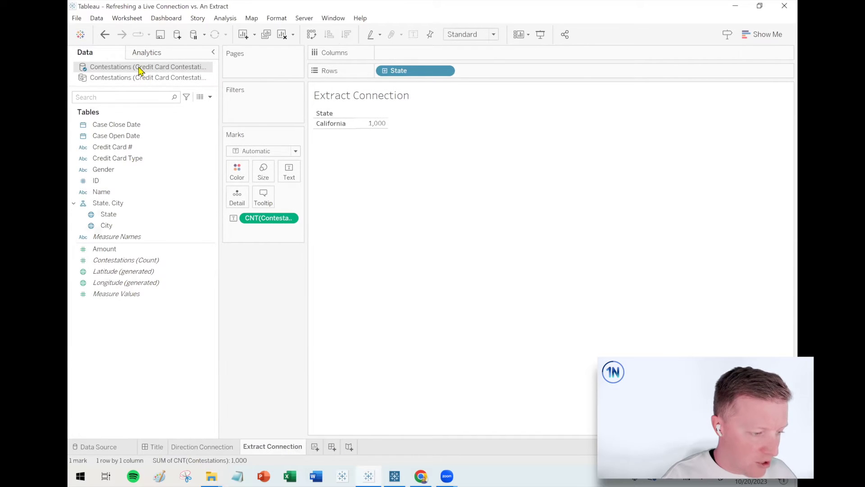
pyautogui.click(116, 78)
pyautogui.rightClick(116, 78)
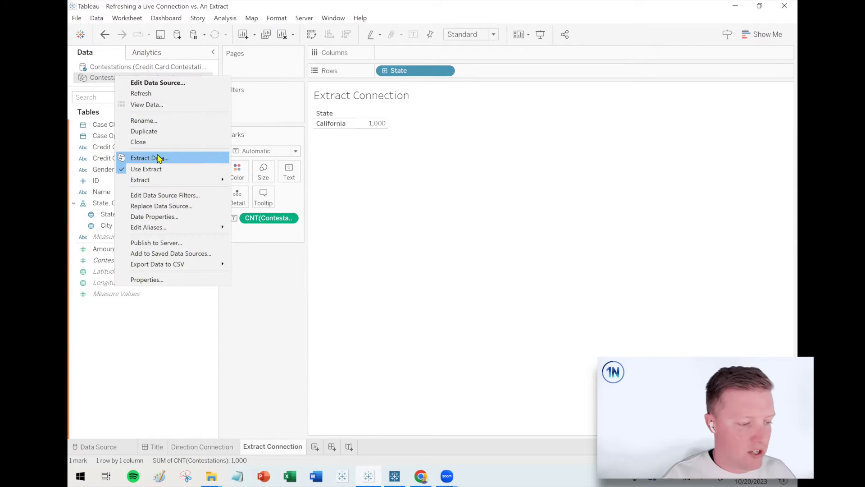
pyautogui.click(270, 305)
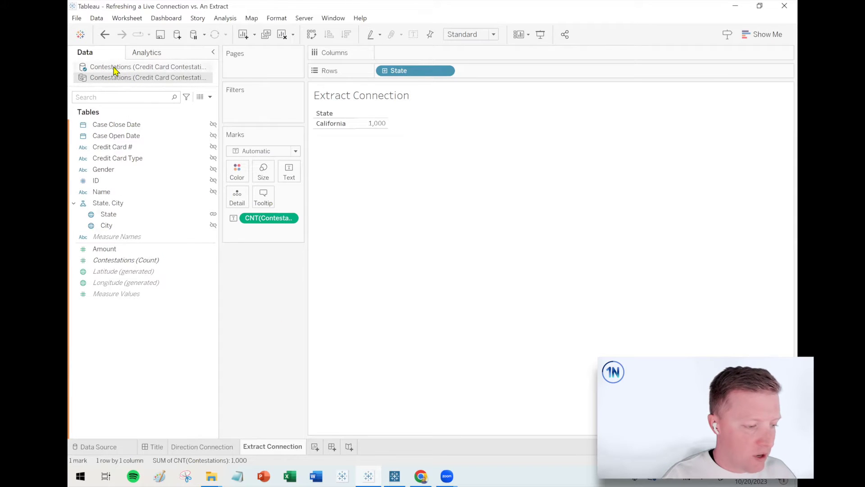
pyautogui.rightClick(114, 71)
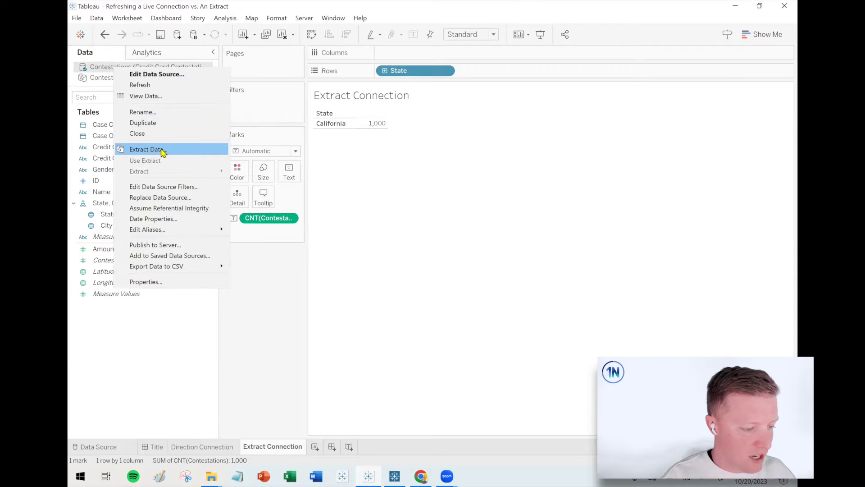
pyautogui.click(217, 268)
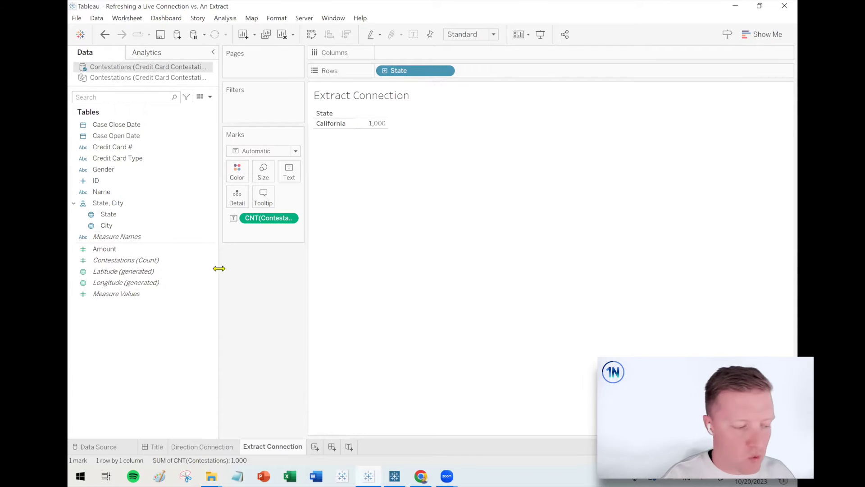
pyautogui.moveTo(218, 268); pyautogui.dragTo(184, 280)
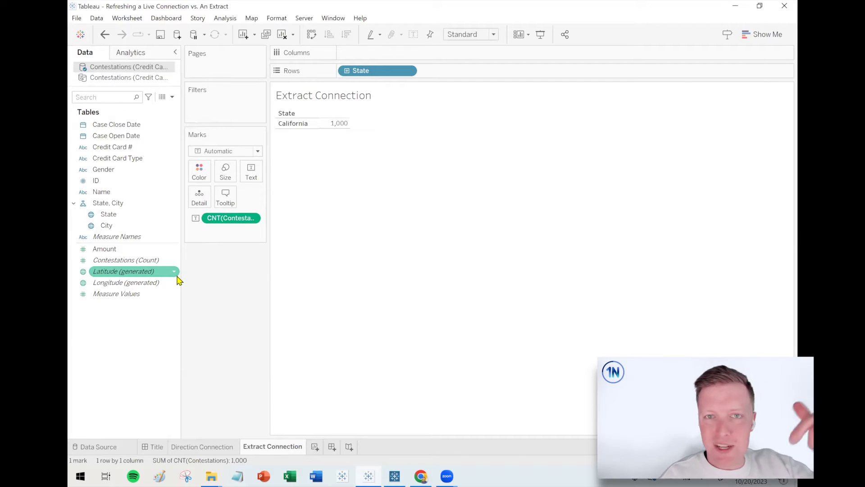
pyautogui.click(175, 283)
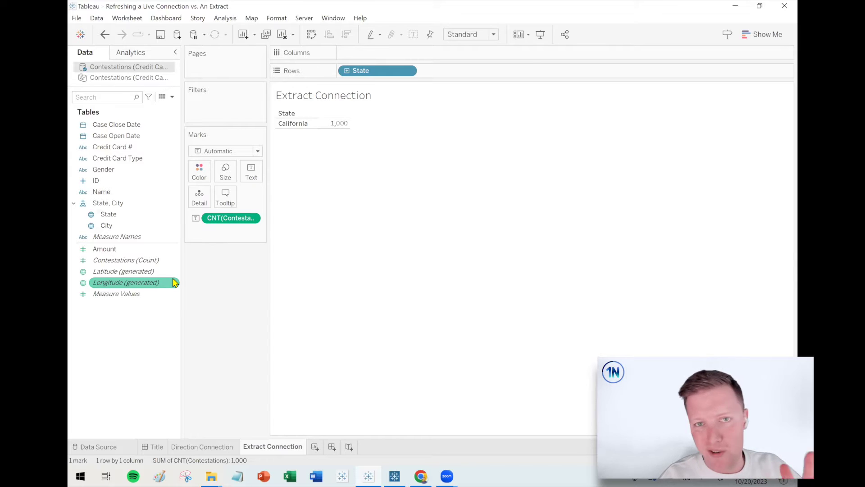
pyautogui.click(175, 380)
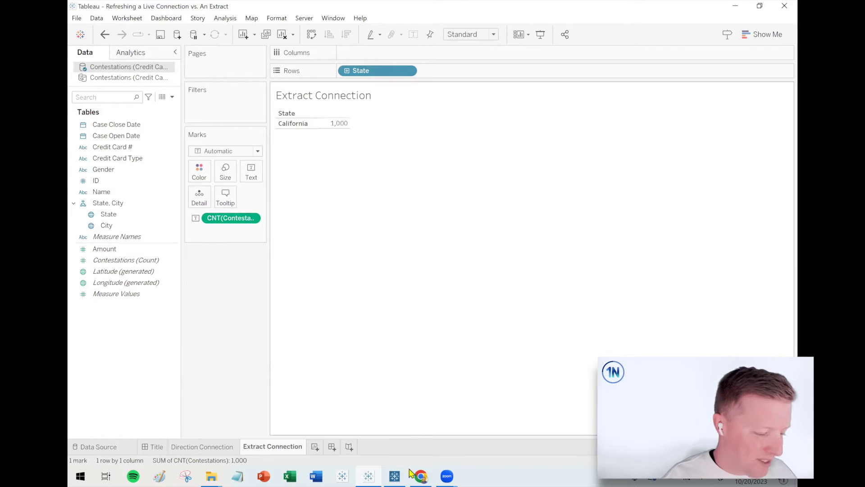
# - Delete the California-only State filter from the Clean 1 step in Tableau Prep Builder
pyautogui.click(396, 476)
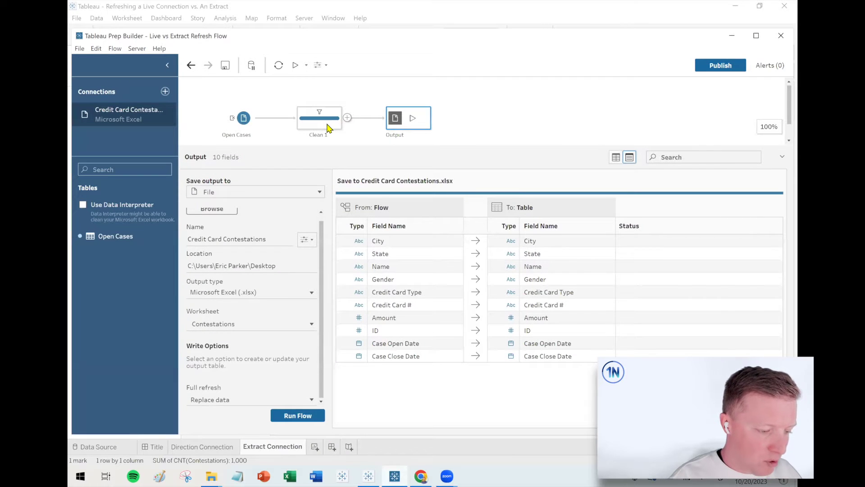
pyautogui.click(328, 128)
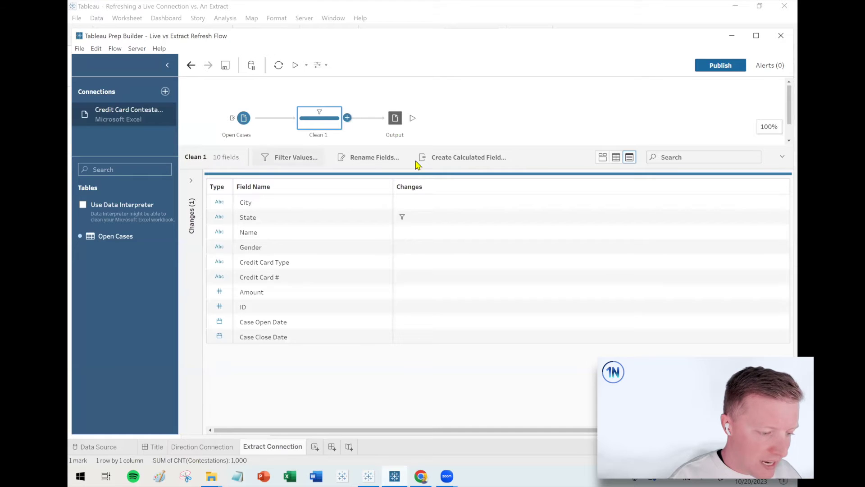
pyautogui.click(191, 181)
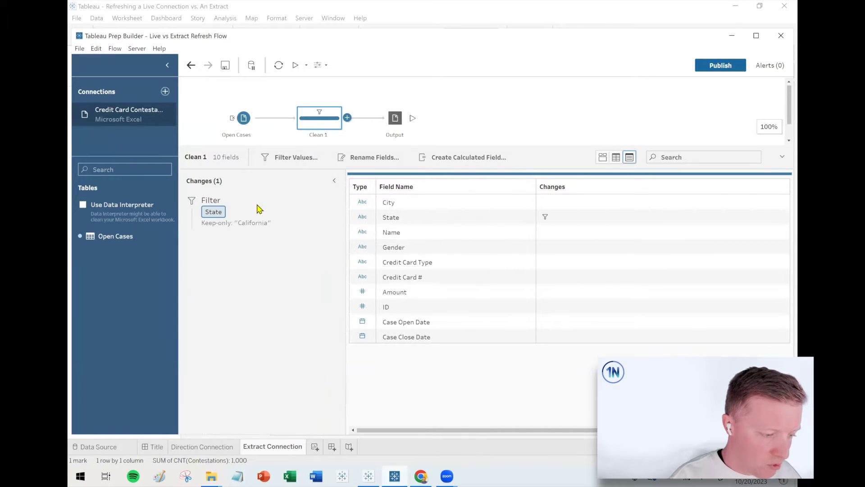
pyautogui.click(334, 201)
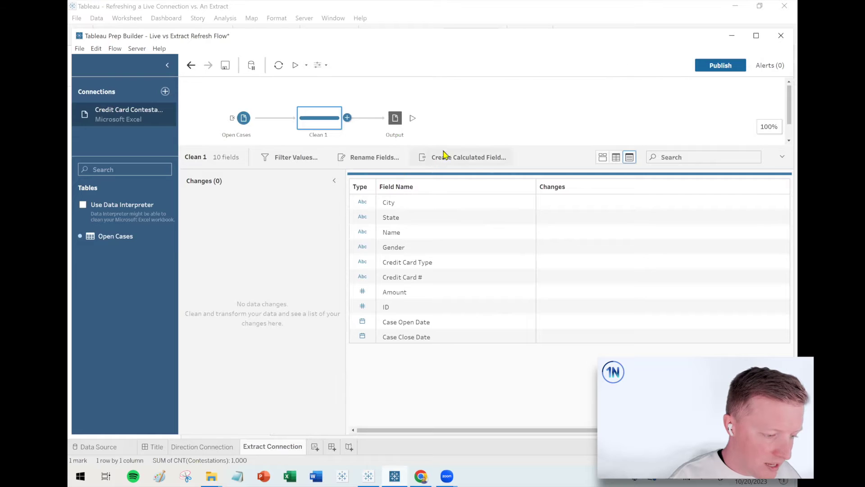
# - Rerun the flow, replacing the existing Credit Card Contestations.xlsx output
pyautogui.moveTo(445, 147); pyautogui.dragTo(461, 228)
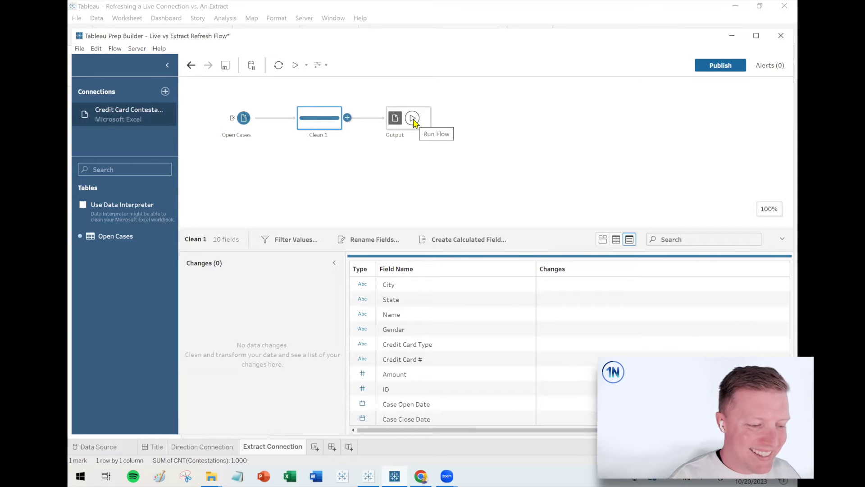
pyautogui.click(412, 119)
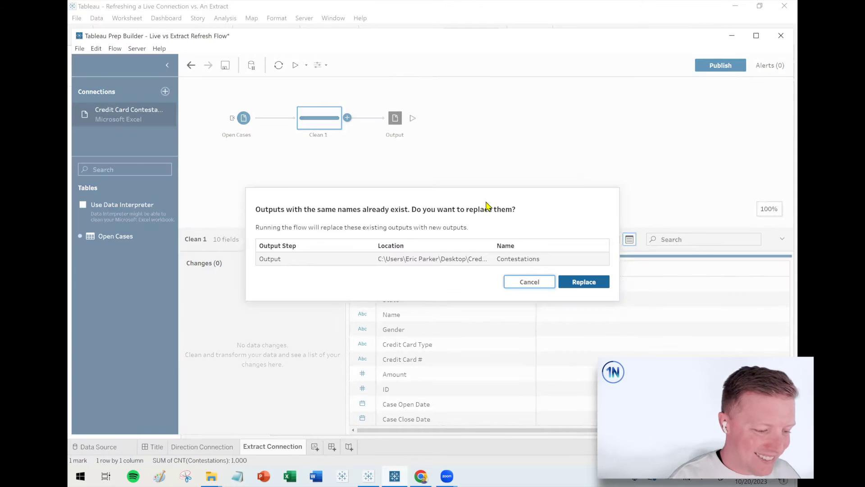
pyautogui.click(584, 282)
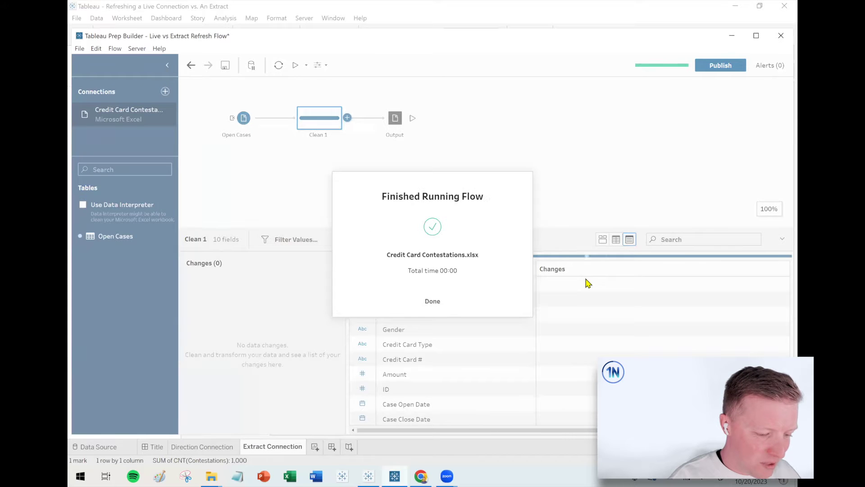
pyautogui.click(434, 302)
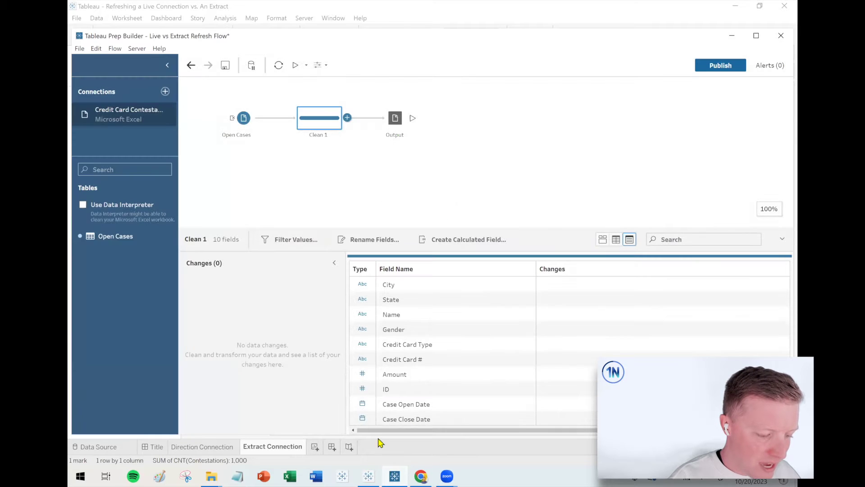
pyautogui.click(368, 475)
pyautogui.moveTo(333, 127)
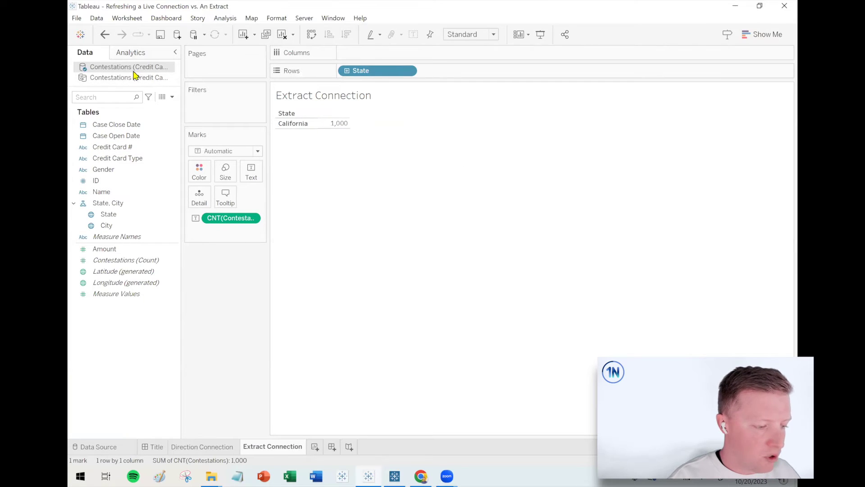
# - Refresh the first Contestations data source so Washington 1,000 appears beside California 1,000
pyautogui.rightClick(106, 70)
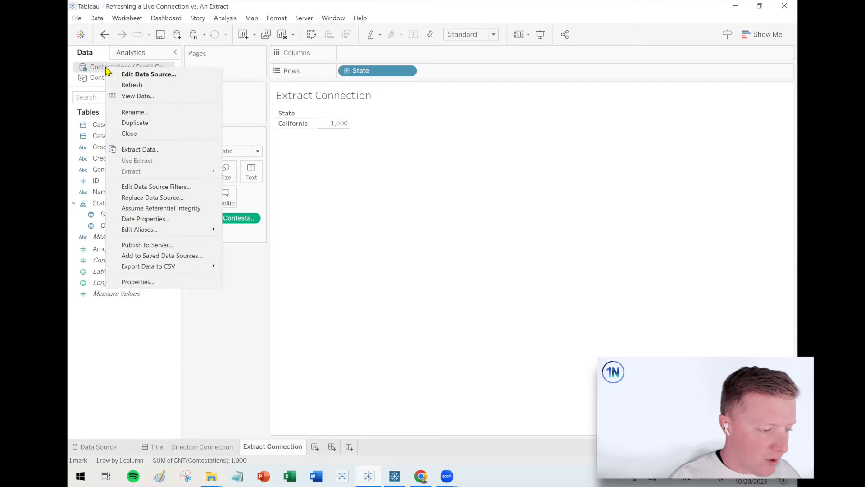
pyautogui.click(137, 85)
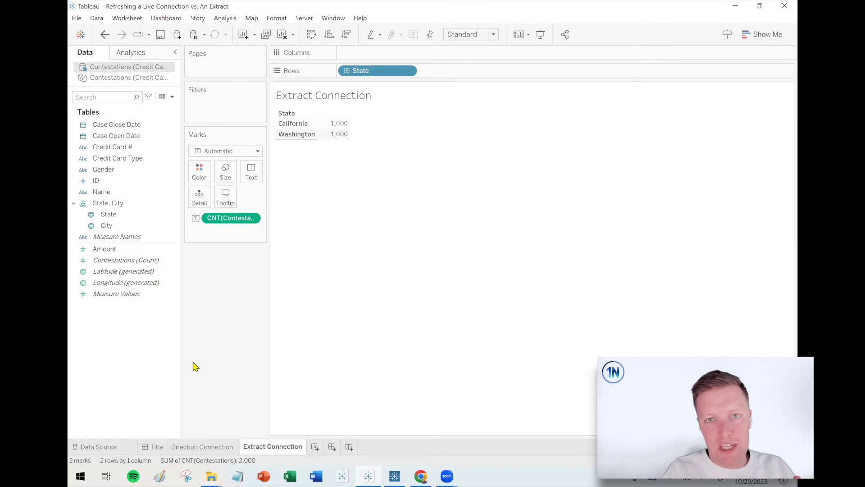
# - Rename the sheets to Direction Connection* and Extract Connection, placing Extract Connection second
pyautogui.doubleClick(266, 448)
pyautogui.click(263, 446)
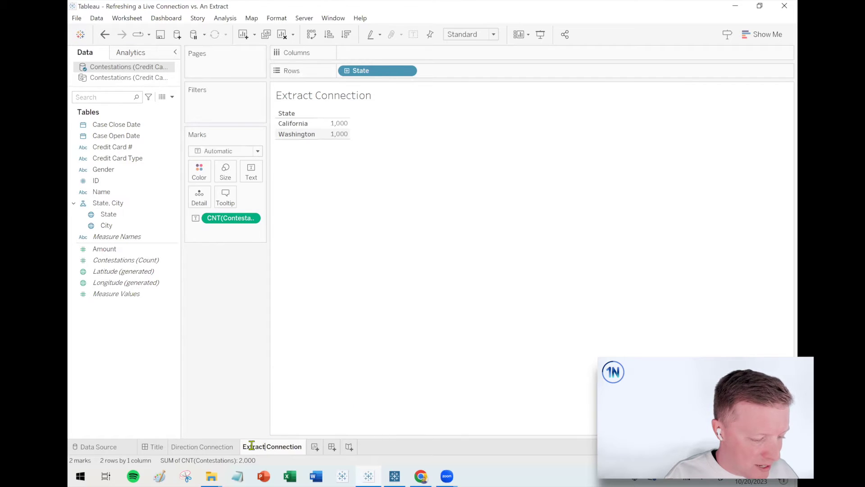
pyautogui.doubleClick(251, 446)
pyautogui.write('Direction')
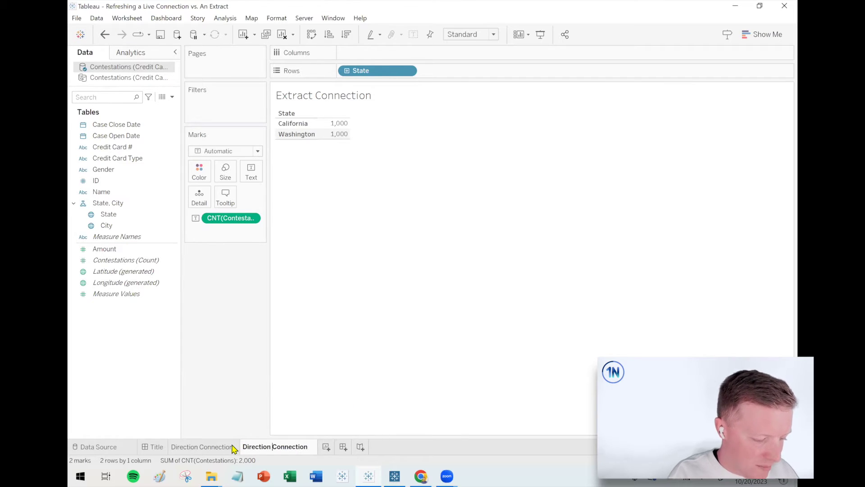
pyautogui.write('*')
pyautogui.press('Return')
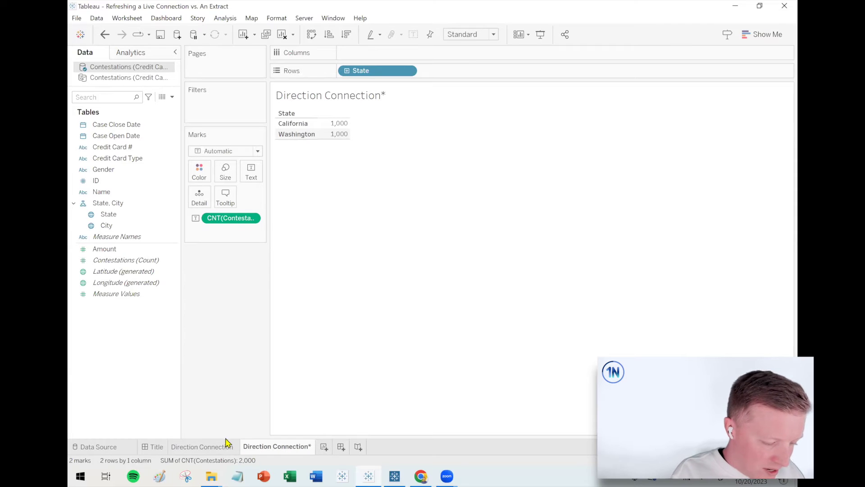
pyautogui.click(216, 446)
pyautogui.moveTo(231, 445)
pyautogui.mouseDown()
pyautogui.moveTo(272, 448)
pyautogui.moveTo(231, 450)
pyautogui.mouseUp()
pyautogui.doubleClick(267, 448)
pyautogui.write('Extract')
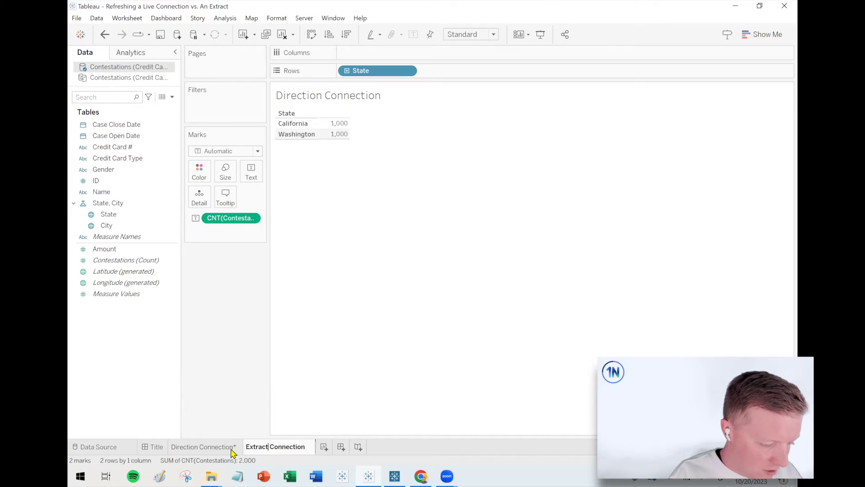
pyautogui.press('Return')
# - Rebuild the view from the second Contestations source: State on Rows, CNT(Contestations) as text
pyautogui.click(106, 80)
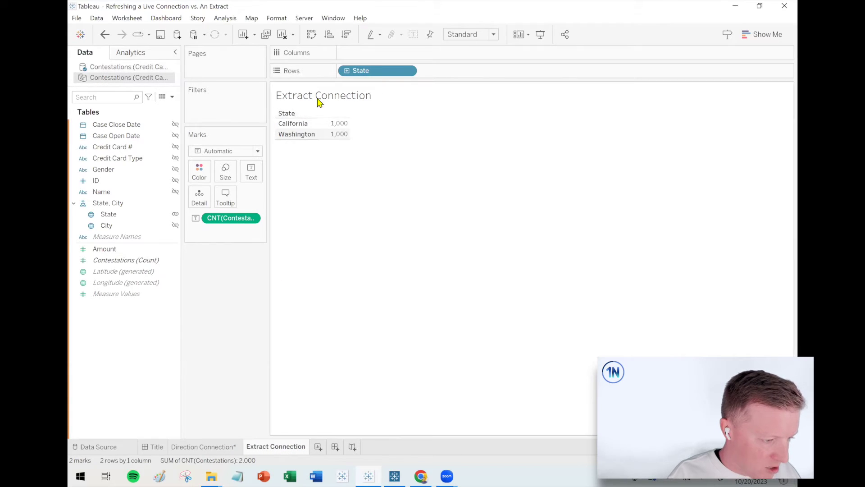
pyautogui.moveTo(361, 71); pyautogui.dragTo(219, 311)
pyautogui.moveTo(230, 219); pyautogui.dragTo(220, 337)
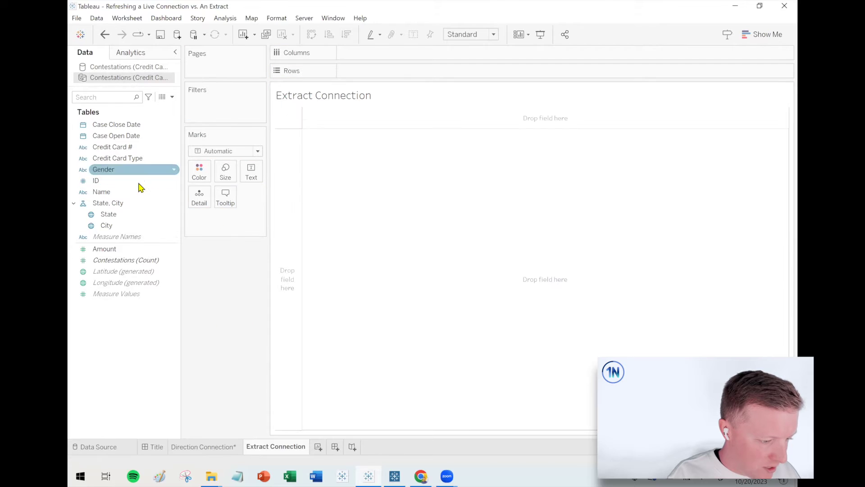
pyautogui.moveTo(97, 216); pyautogui.dragTo(363, 70)
pyautogui.moveTo(124, 260); pyautogui.dragTo(251, 171)
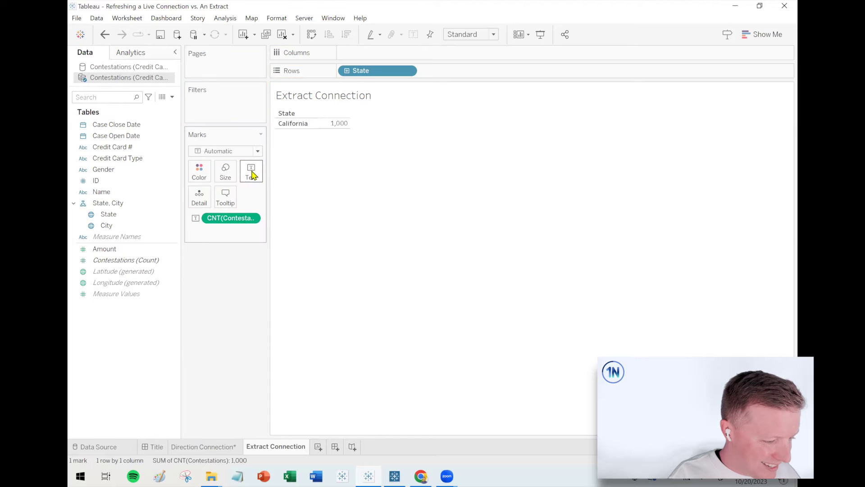
pyautogui.rightClick(110, 82)
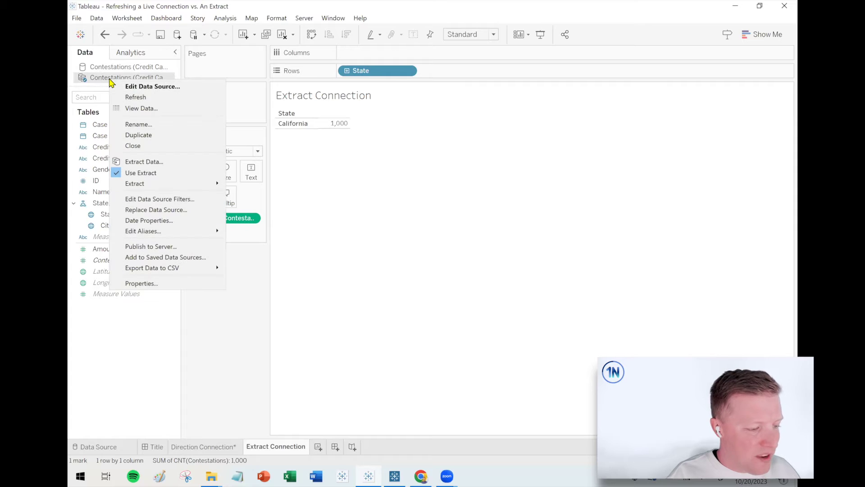
pyautogui.click(147, 99)
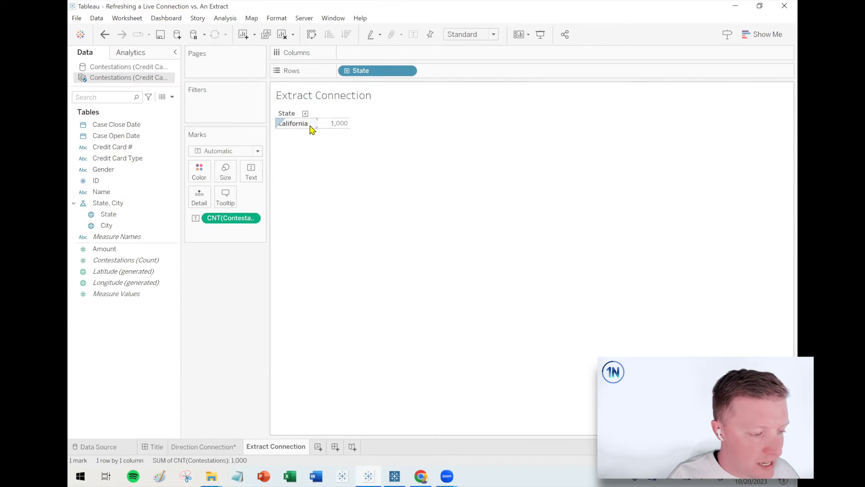
pyautogui.rightClick(110, 80)
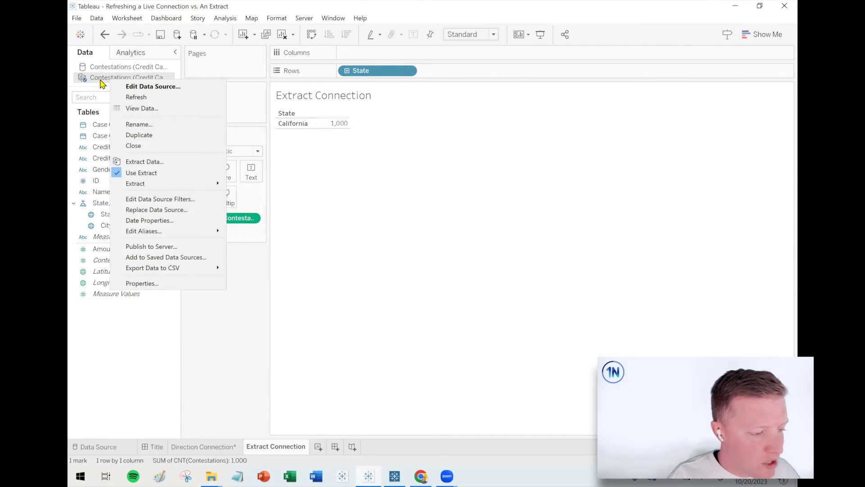
pyautogui.click(102, 82)
pyautogui.rightClick(103, 82)
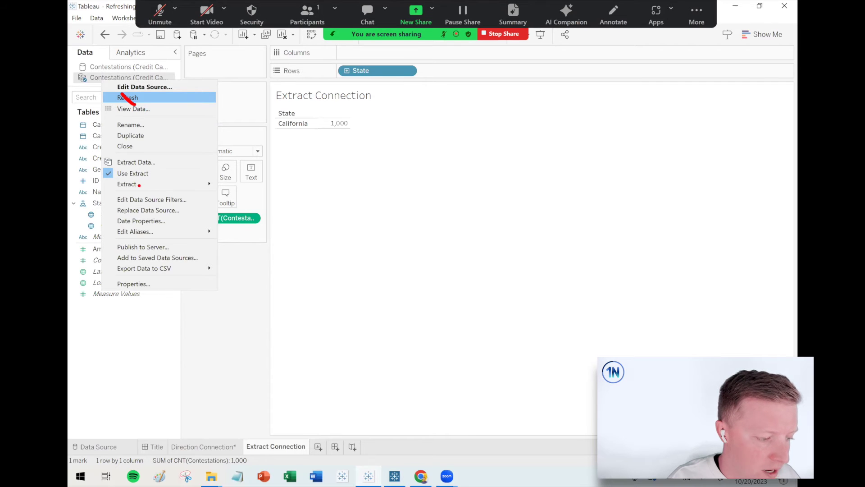
pyautogui.moveTo(167, 215)
pyautogui.mouseDown()
pyautogui.moveTo(141, 185)
pyautogui.moveTo(226, 180)
pyautogui.mouseUp()
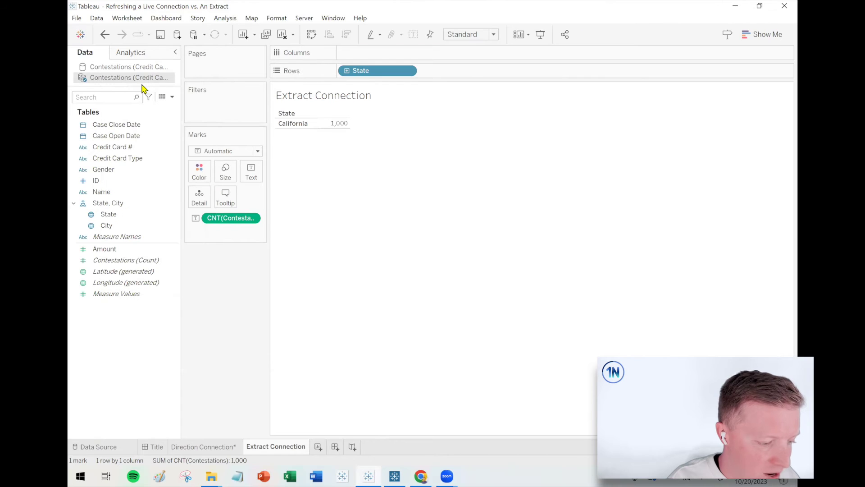
# - Refresh the second Contestations source's extract and confirm, adding Washington 1,000 beside California 1,000
pyautogui.rightClick(141, 80)
pyautogui.moveTo(216, 184)
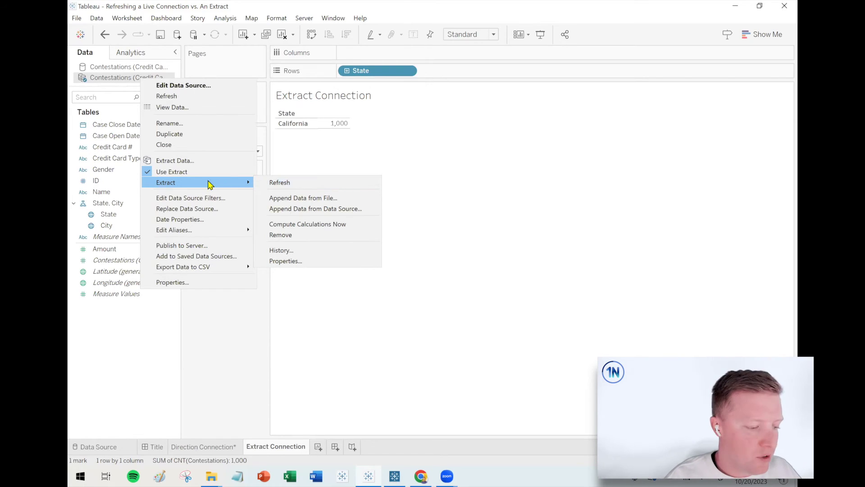
pyautogui.click(301, 185)
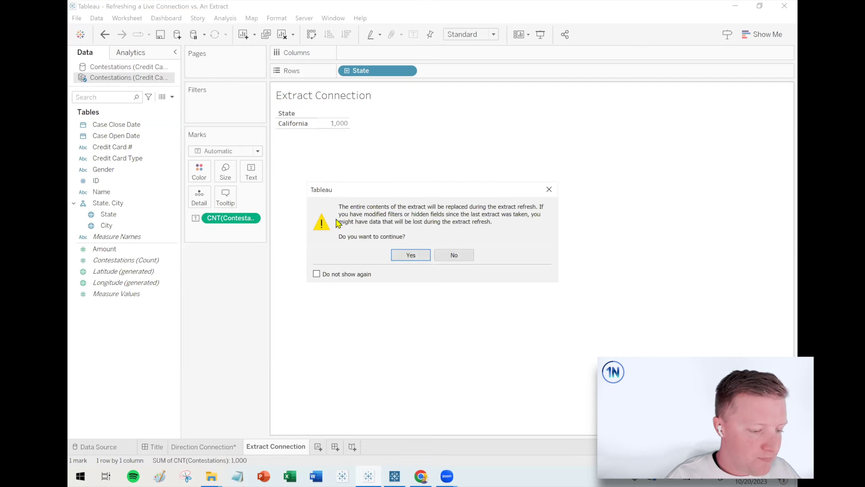
pyautogui.click(408, 256)
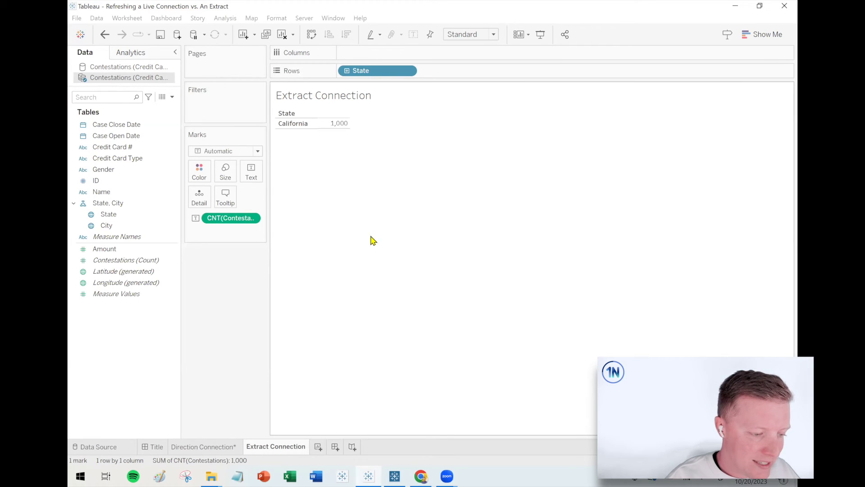
pyautogui.moveTo(324, 135)
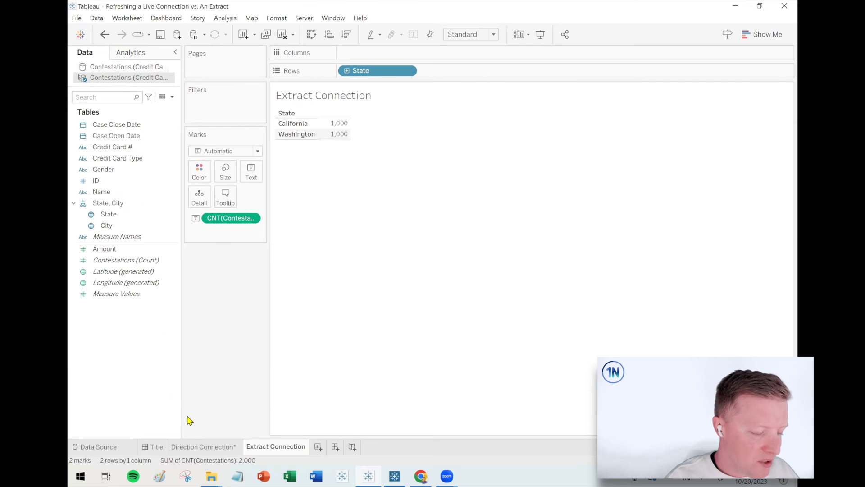
pyautogui.click(195, 446)
pyautogui.rightClick(120, 67)
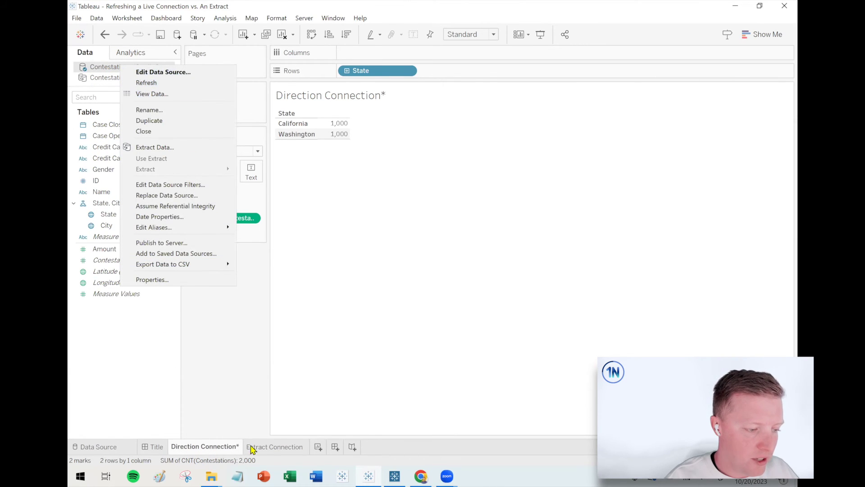
pyautogui.click(269, 447)
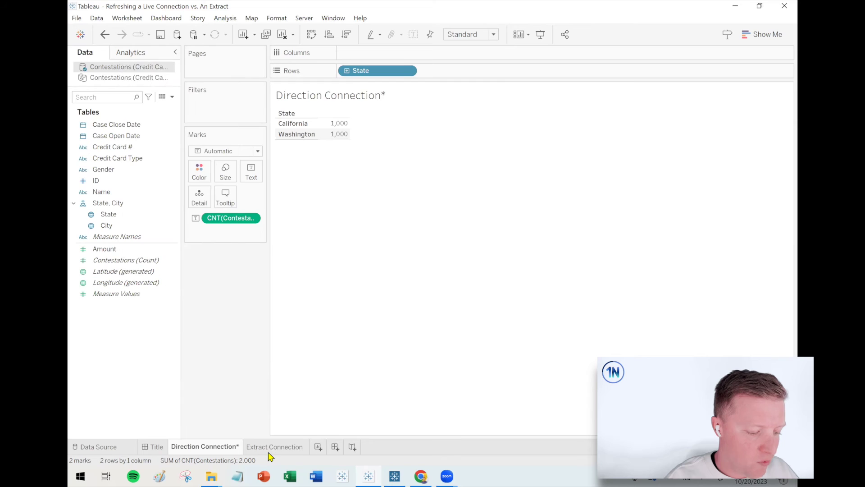
pyautogui.rightClick(136, 80)
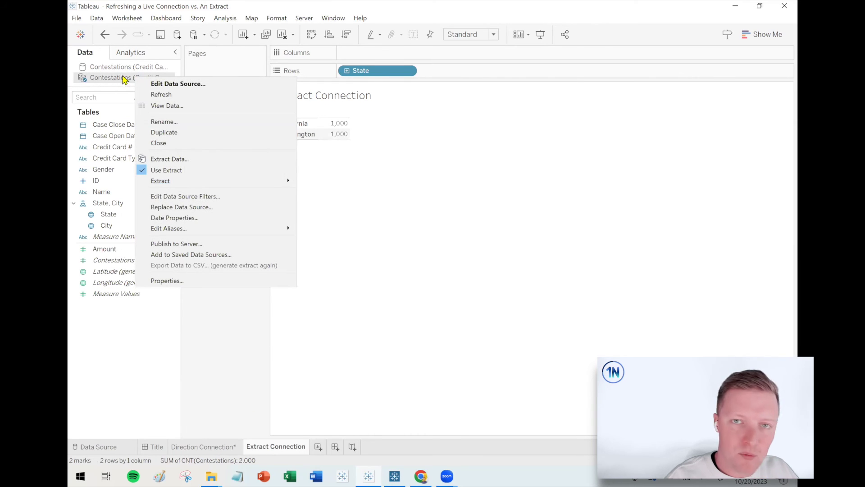
pyautogui.moveTo(194, 181)
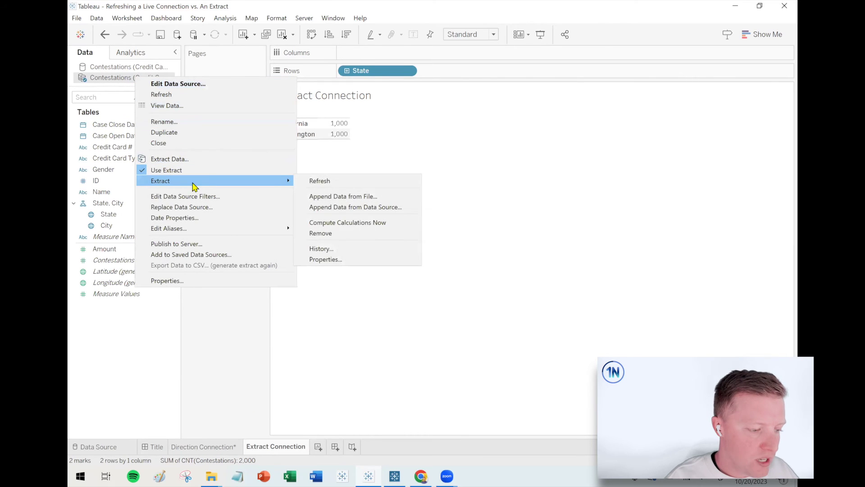
pyautogui.click(321, 182)
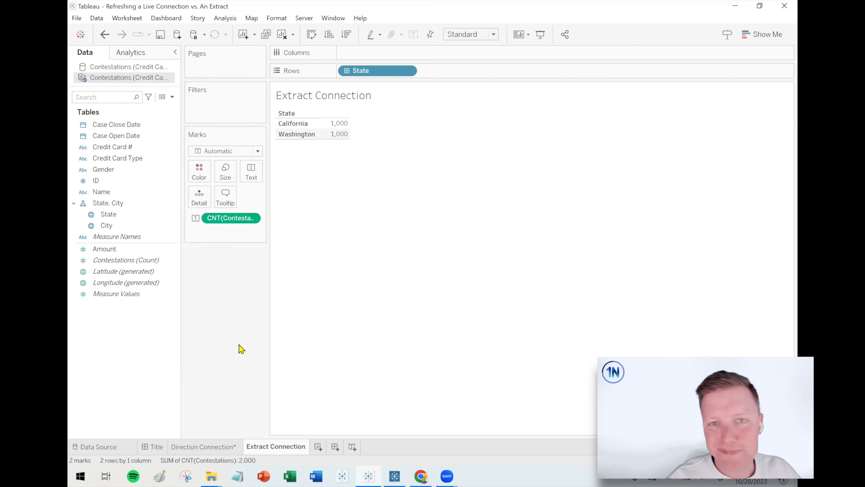